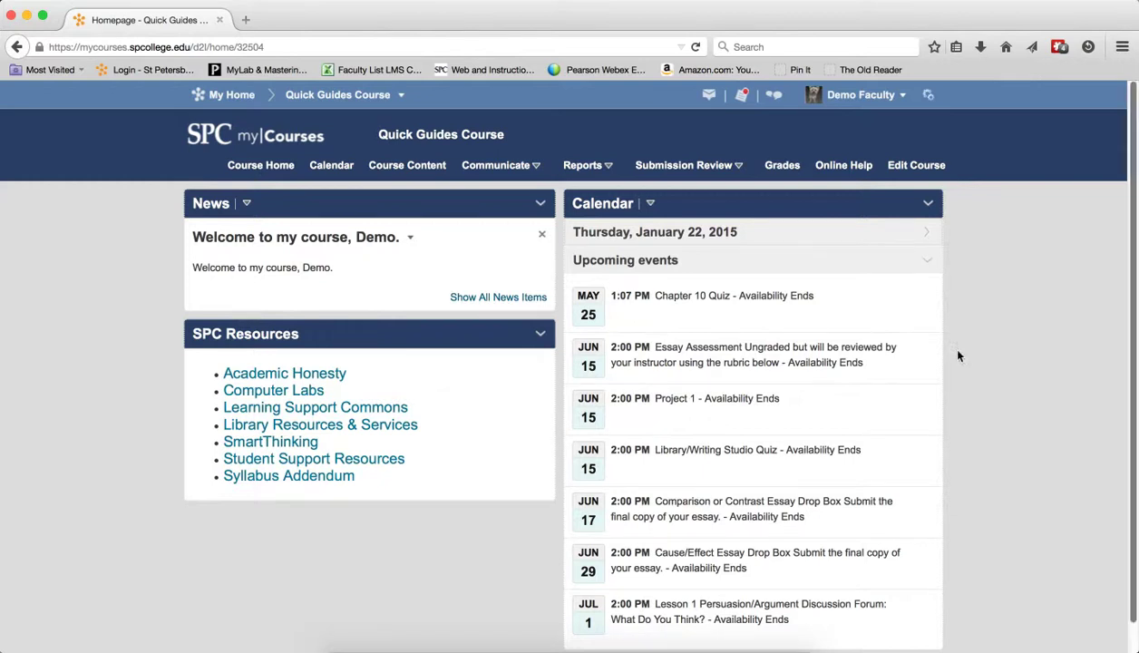
Go to the course Discussions list and open the Lesson 1 Persuasion/Argument topic's actions menu.
{"action": "left_click", "coordinate": [673, 167]}
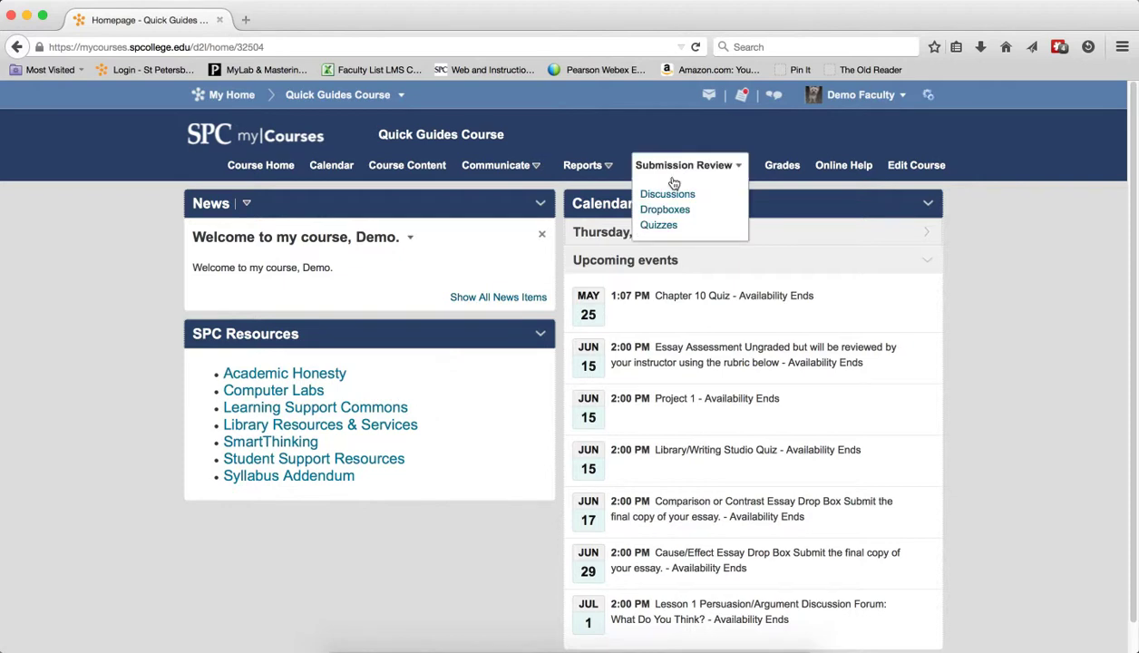
{"action": "left_click", "coordinate": [666, 195]}
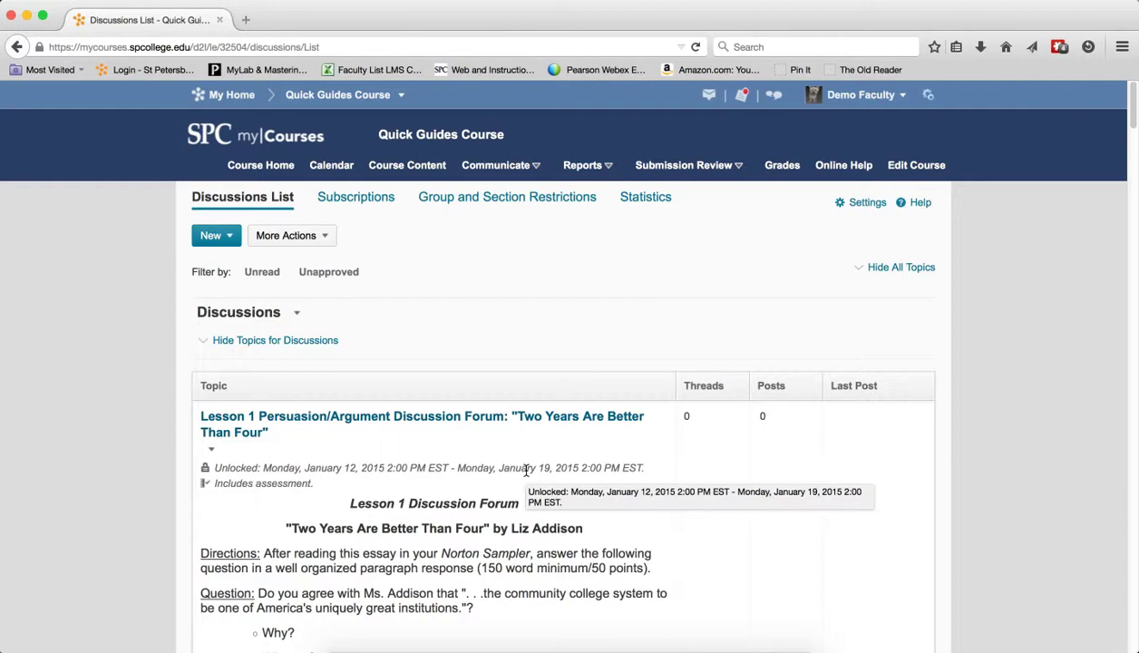
{"action": "left_click", "coordinate": [213, 451]}
Require moderator approval for Lesson 1 posts, move the unlock end date to 1/29/2015, and save.
{"action": "left_click", "coordinate": [240, 489]}
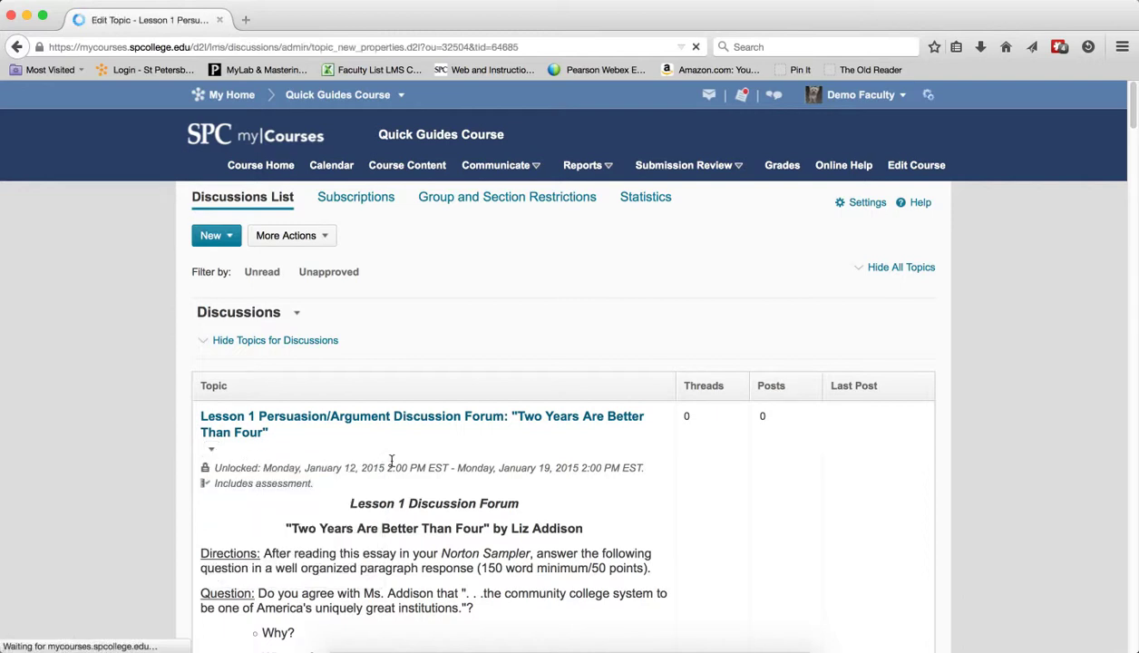
{"action": "scroll", "coordinate": [590, 435], "scroll_direction": "down", "scroll_amount": 5}
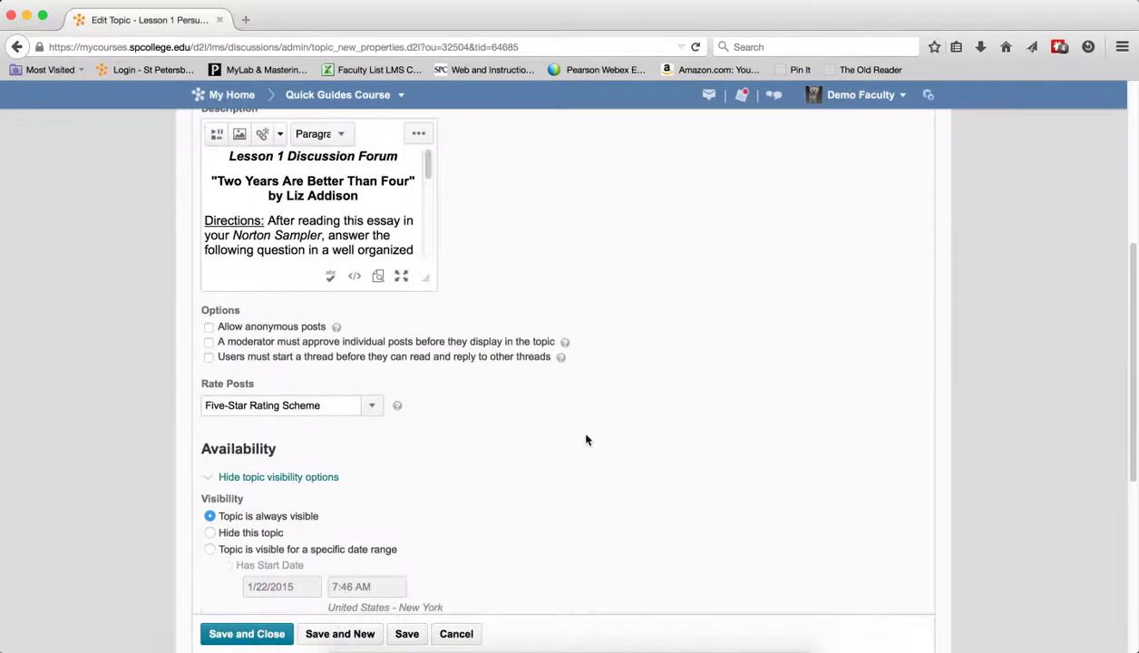
{"action": "left_click", "coordinate": [208, 343]}
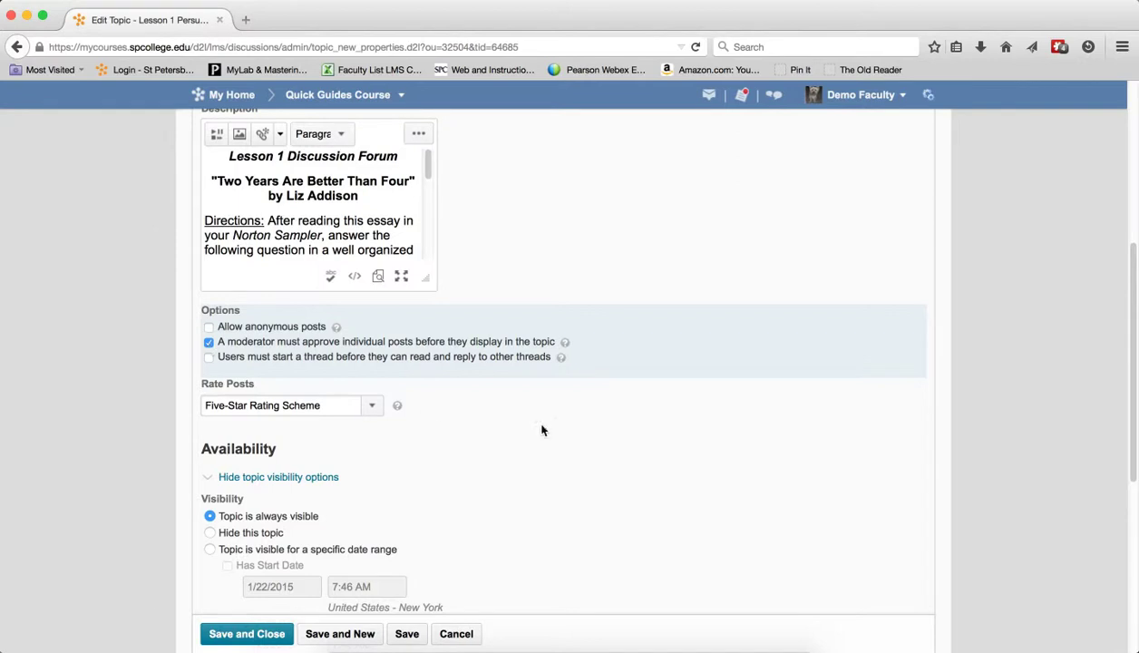
{"action": "scroll", "coordinate": [641, 455], "scroll_direction": "down", "scroll_amount": 3}
{"action": "scroll", "coordinate": [641, 455], "scroll_direction": "down", "scroll_amount": 3}
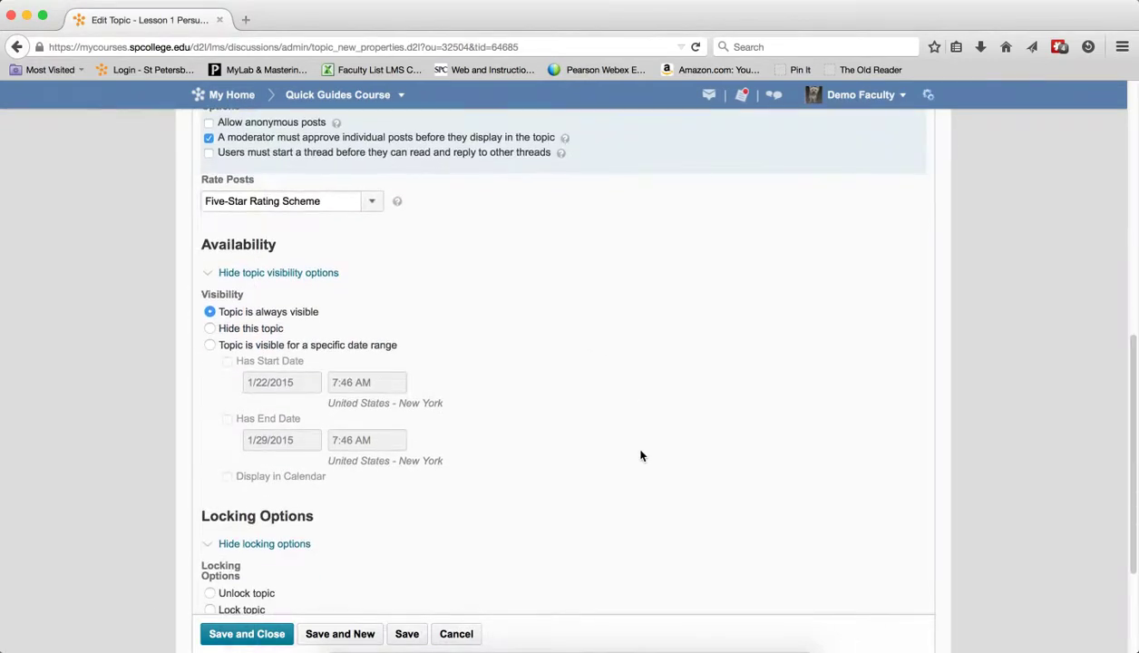
{"action": "scroll", "coordinate": [641, 455], "scroll_direction": "down", "scroll_amount": 1}
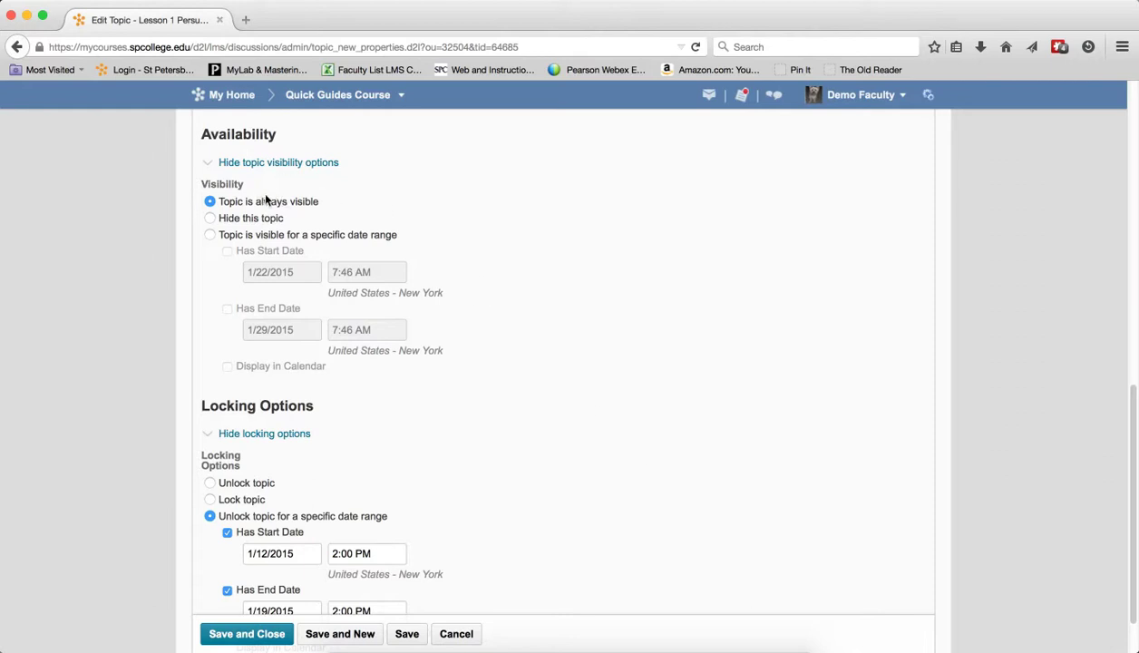
{"action": "scroll", "coordinate": [584, 421], "scroll_direction": "down", "scroll_amount": 2}
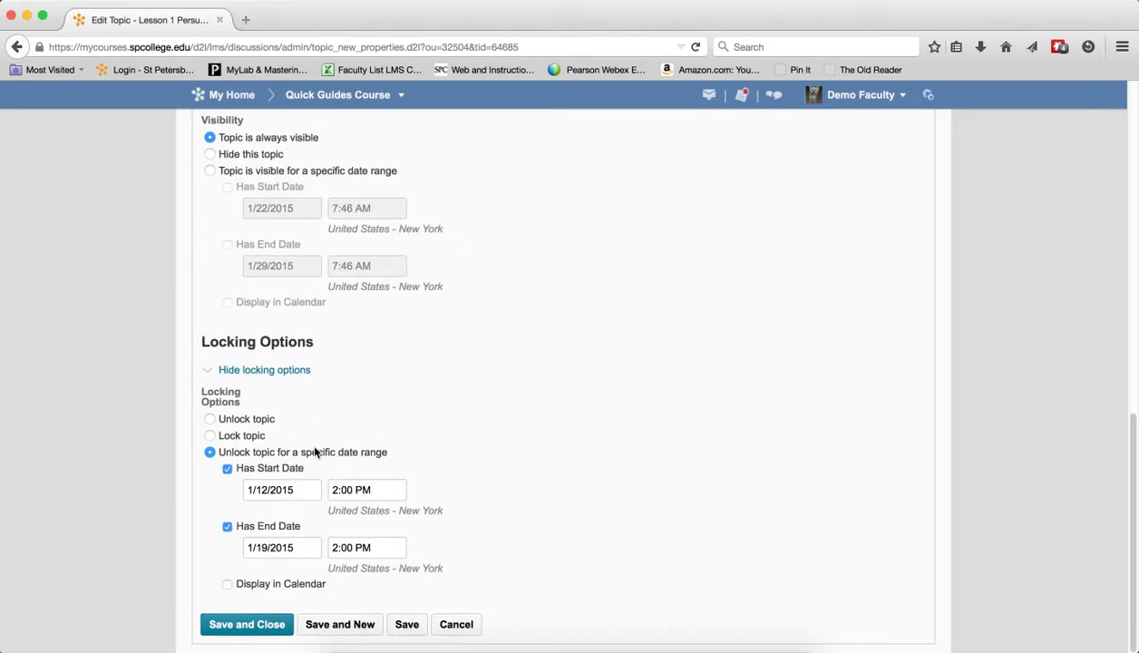
{"action": "left_click", "coordinate": [279, 547]}
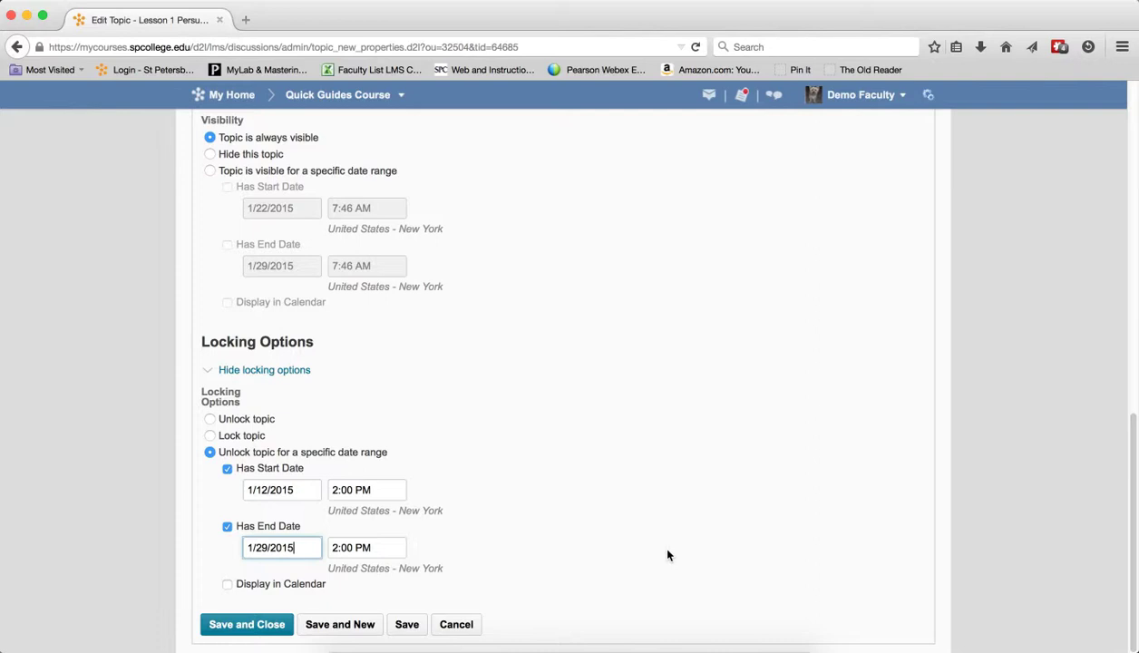
{"action": "left_click", "coordinate": [239, 628]}
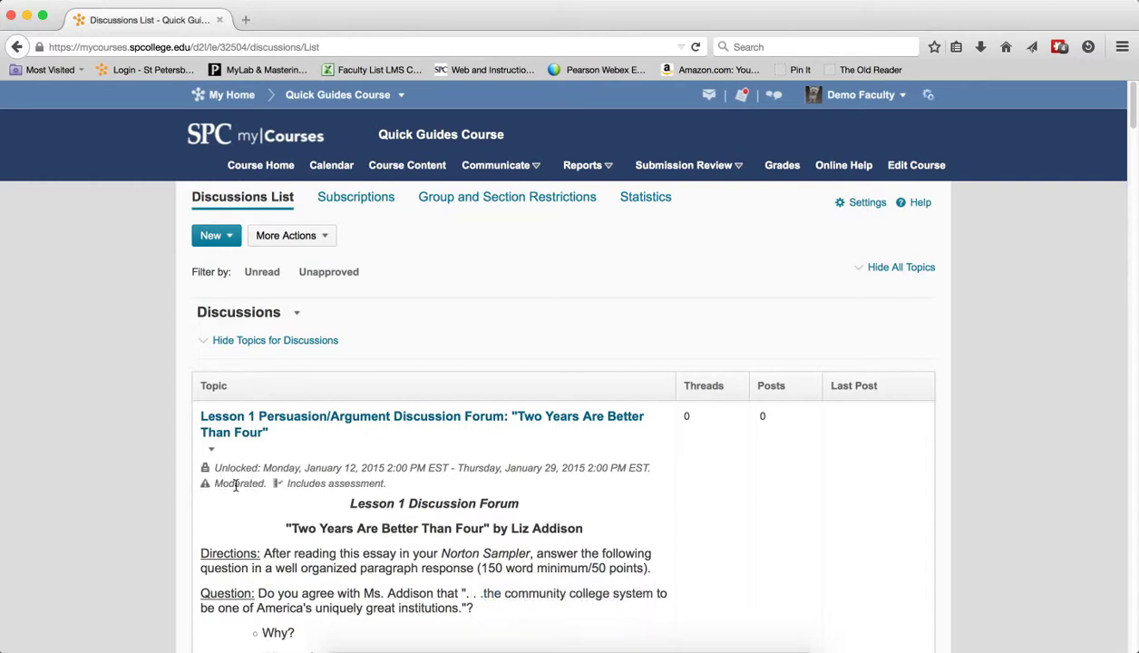
Switch to View as Student and open the Discussions list under Submission Review.
{"action": "mouse_move", "coordinate": [235, 485]}
{"action": "left_click", "coordinate": [908, 97]}
{"action": "left_click", "coordinate": [776, 127]}
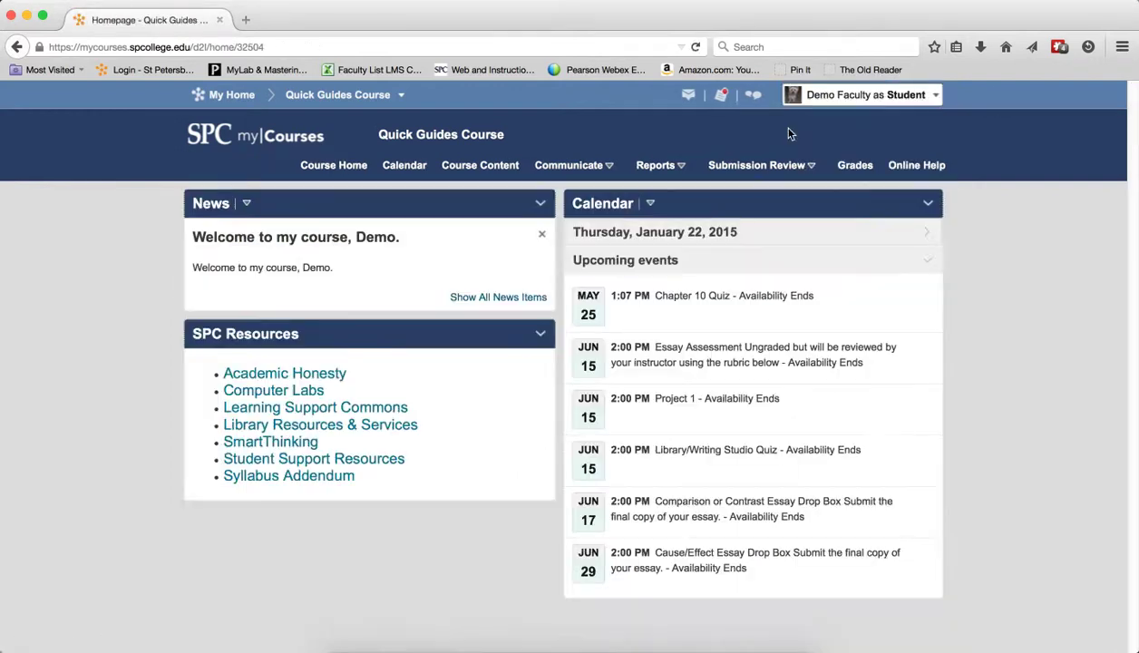
{"action": "left_click", "coordinate": [742, 166]}
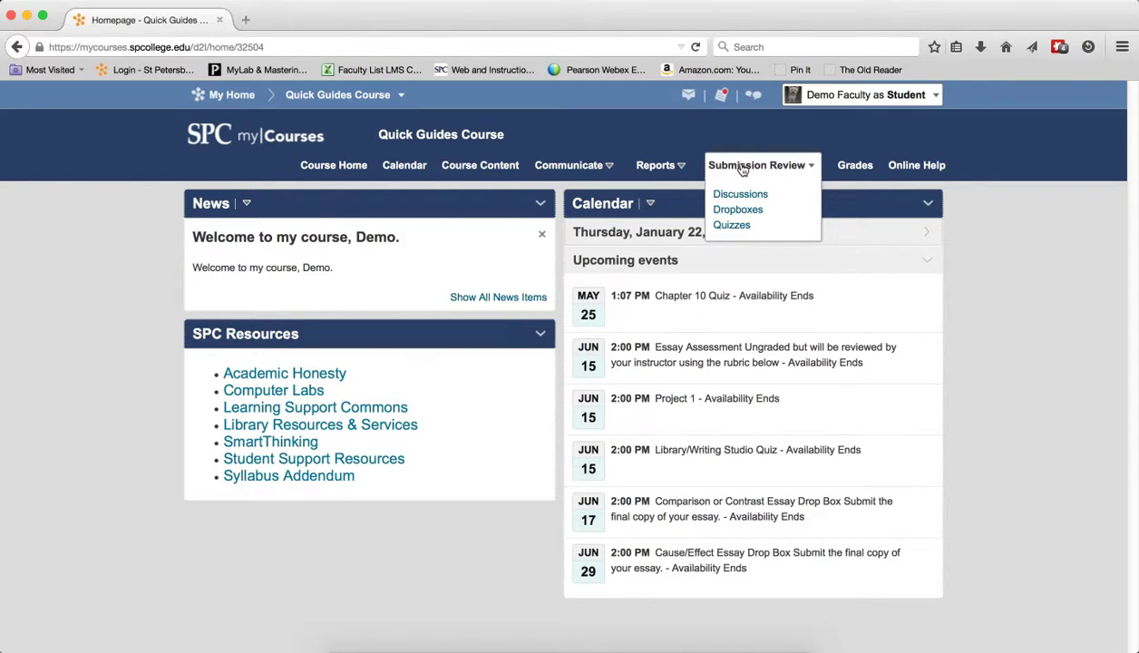
{"action": "left_click", "coordinate": [723, 193]}
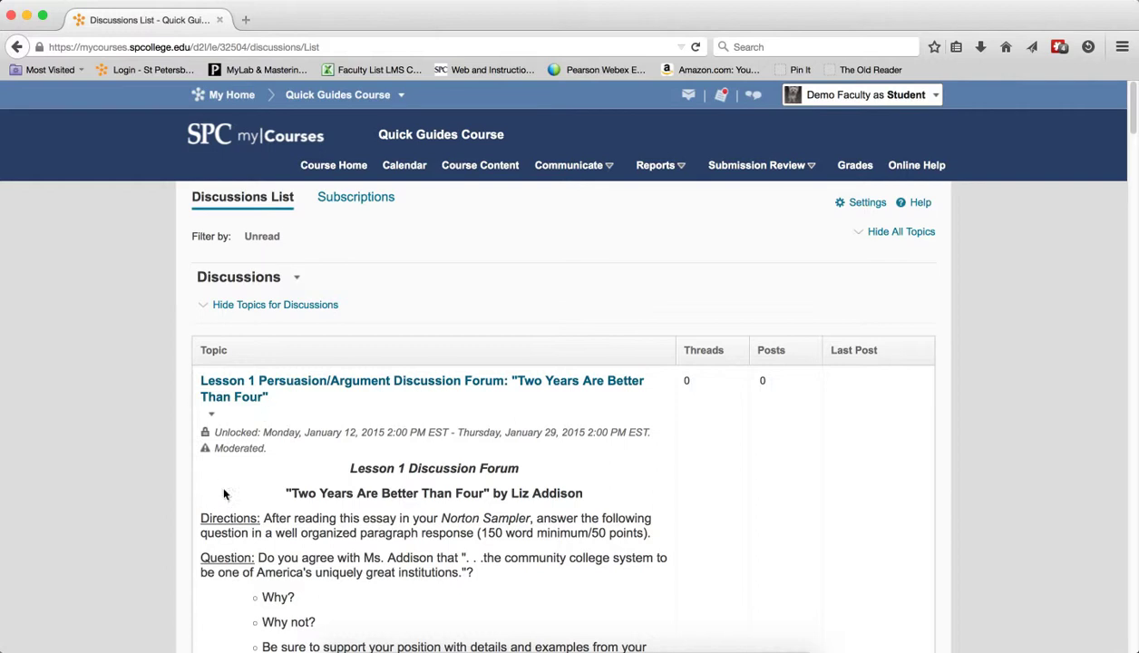
As the student, post a Lesson 1 thread titled 'My Thread' with body text 'dsffas'.
{"action": "left_click", "coordinate": [248, 398]}
{"action": "scroll", "coordinate": [335, 481], "scroll_direction": "down", "scroll_amount": 1}
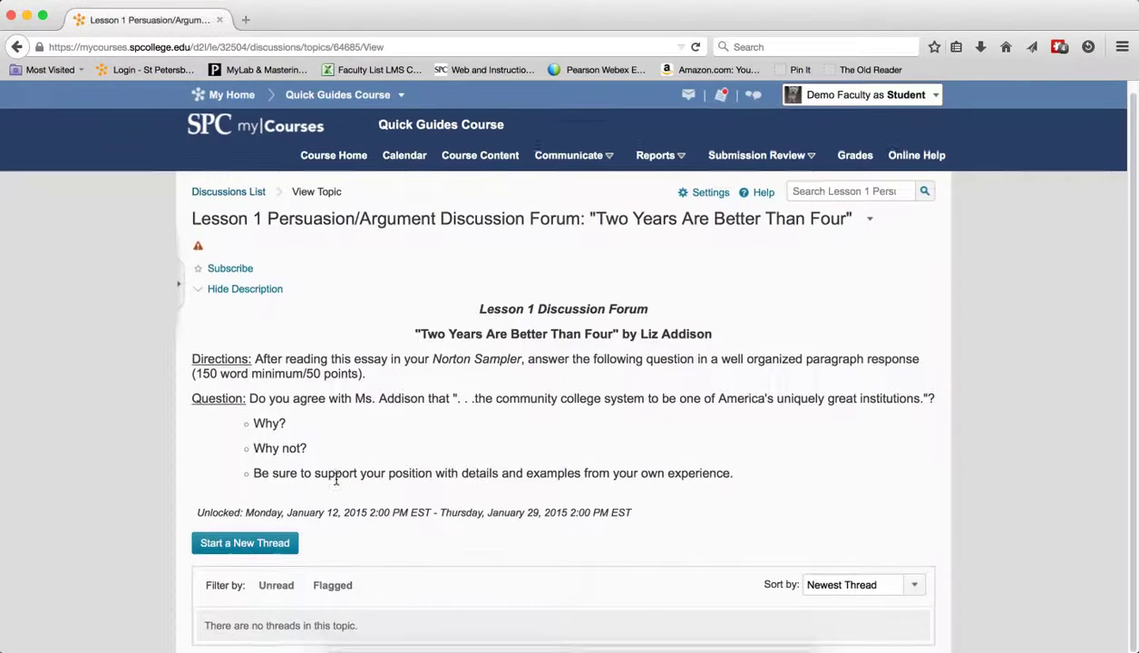
{"action": "left_click", "coordinate": [257, 544]}
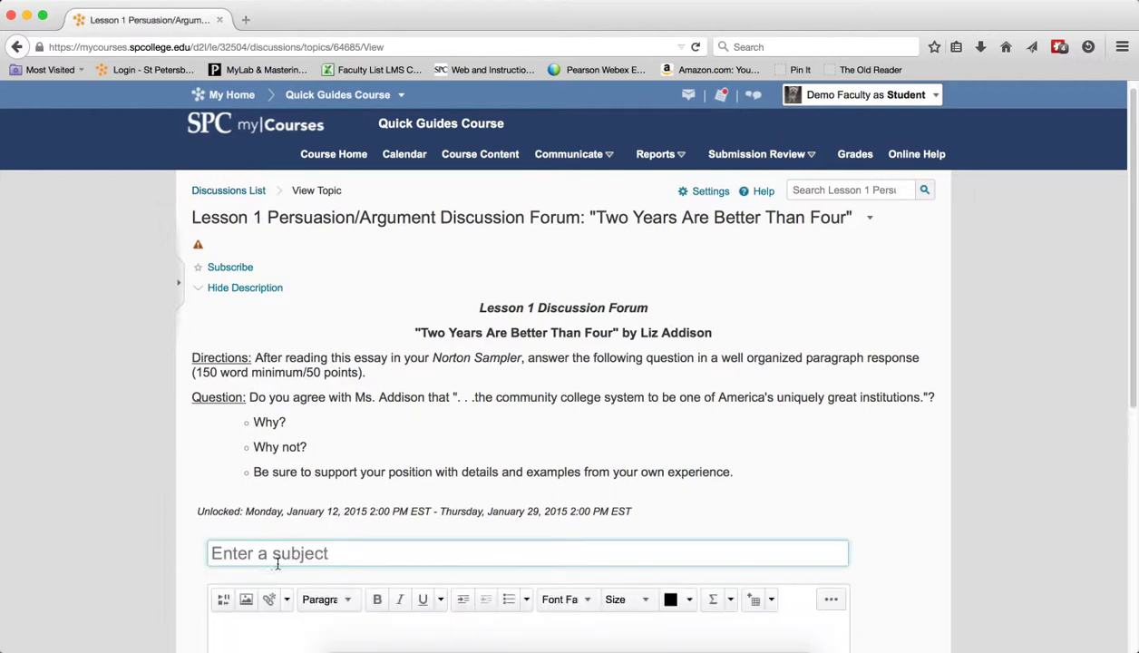
{"action": "type", "text": "My Thread"}
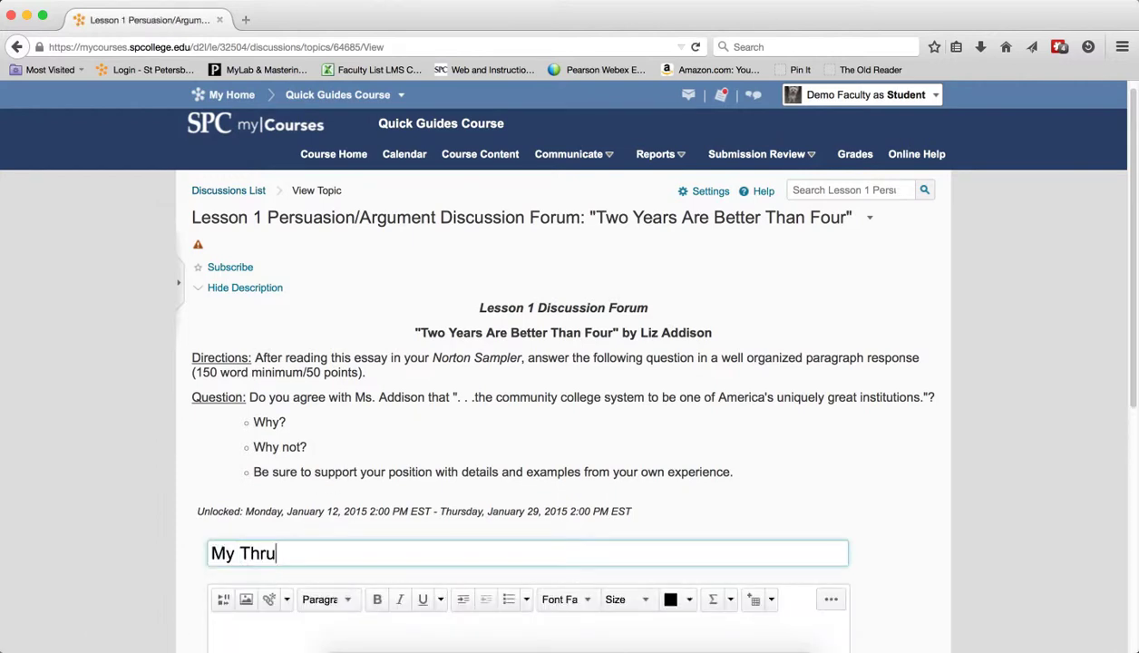
{"action": "scroll", "coordinate": [237, 448], "scroll_direction": "down", "scroll_amount": 5}
{"action": "left_click", "coordinate": [237, 449]}
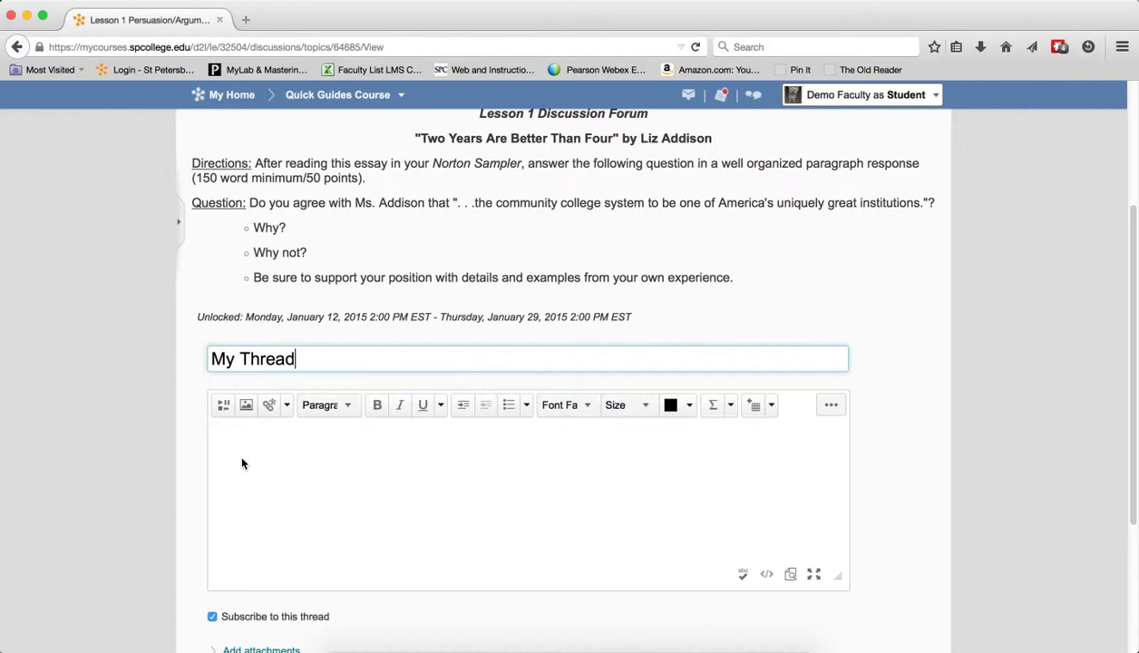
{"action": "type", "text": "dsffas"}
{"action": "scroll", "coordinate": [266, 476], "scroll_direction": "down", "scroll_amount": 5}
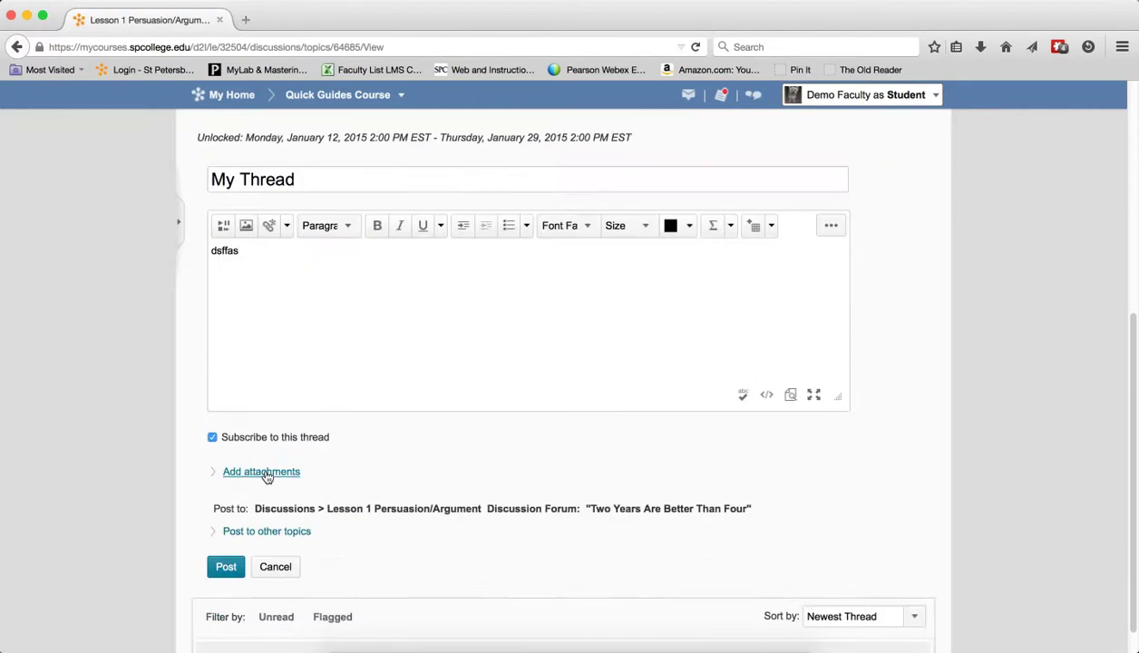
{"action": "left_click", "coordinate": [226, 559]}
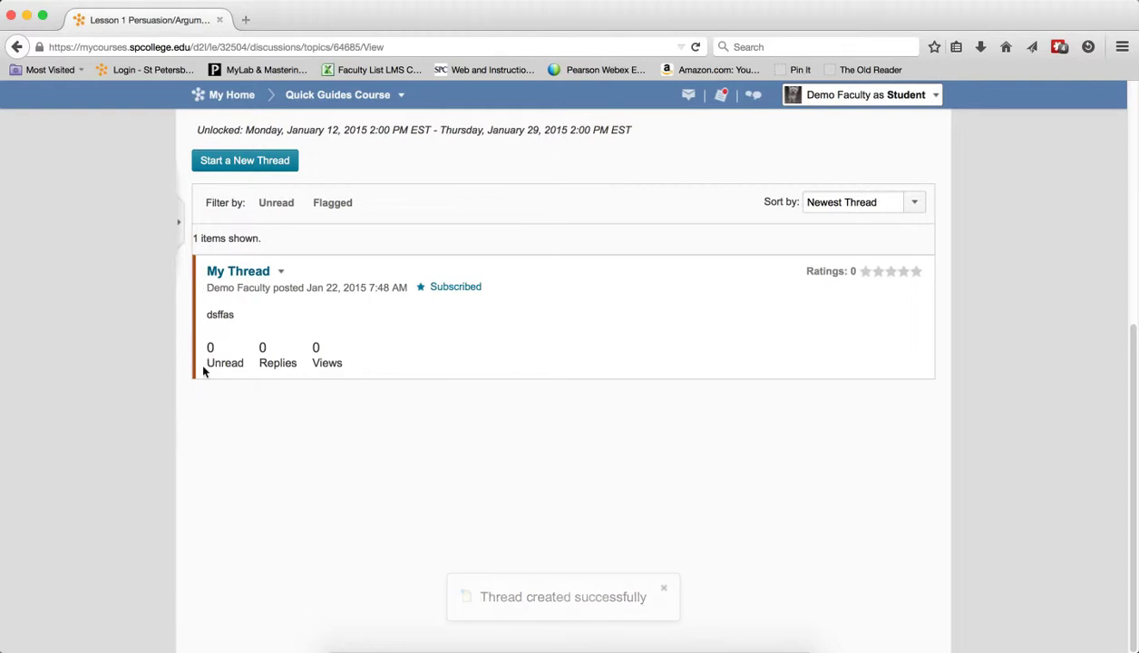
{"action": "scroll", "coordinate": [504, 388], "scroll_direction": "up", "scroll_amount": 6}
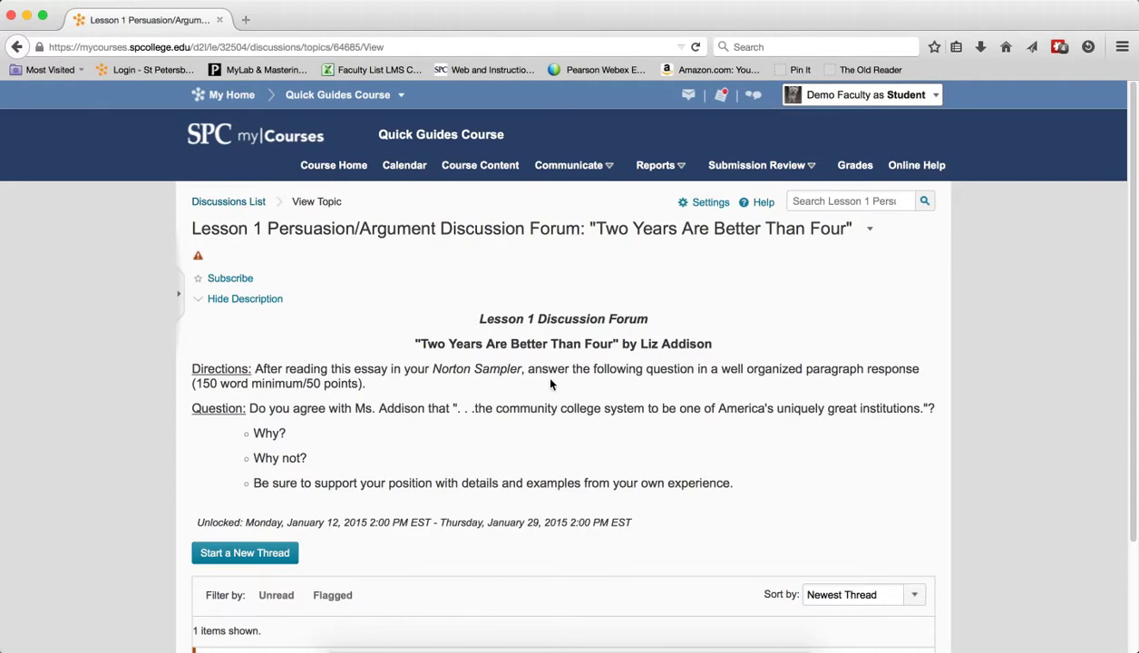
Exit the student view, go to Discussions, and open the Lesson 1 topic's thread list.
{"action": "left_click", "coordinate": [923, 102]}
{"action": "left_click", "coordinate": [928, 127]}
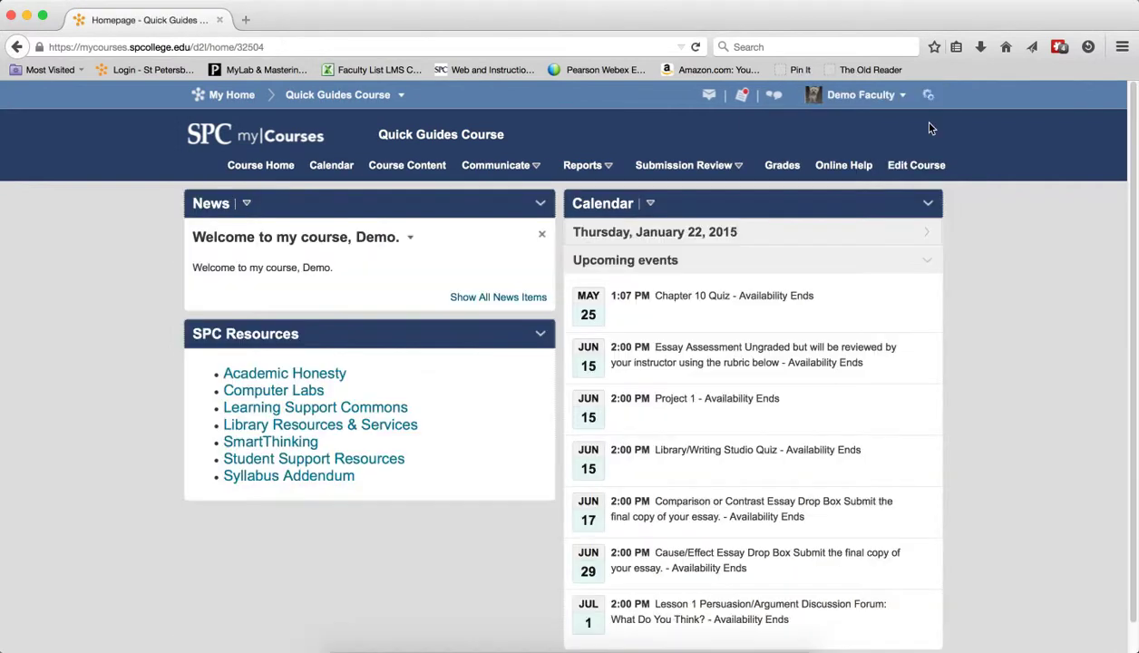
{"action": "left_click", "coordinate": [727, 171]}
{"action": "left_click", "coordinate": [667, 195]}
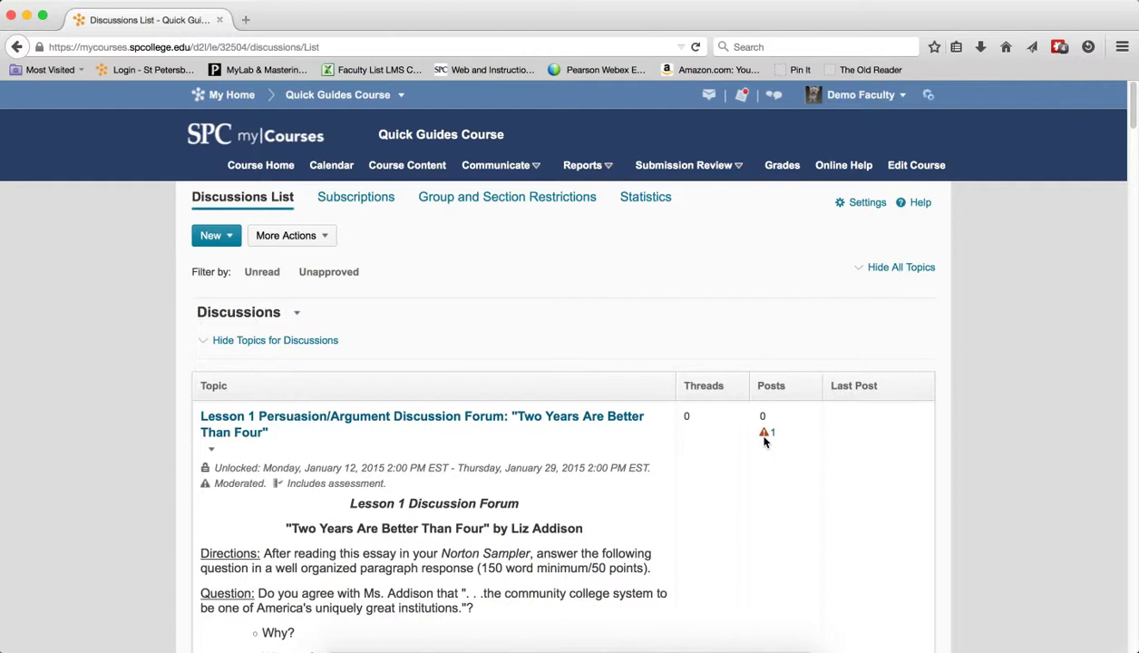
{"action": "left_click", "coordinate": [516, 428]}
{"action": "scroll", "coordinate": [592, 423], "scroll_direction": "down", "scroll_amount": 5}
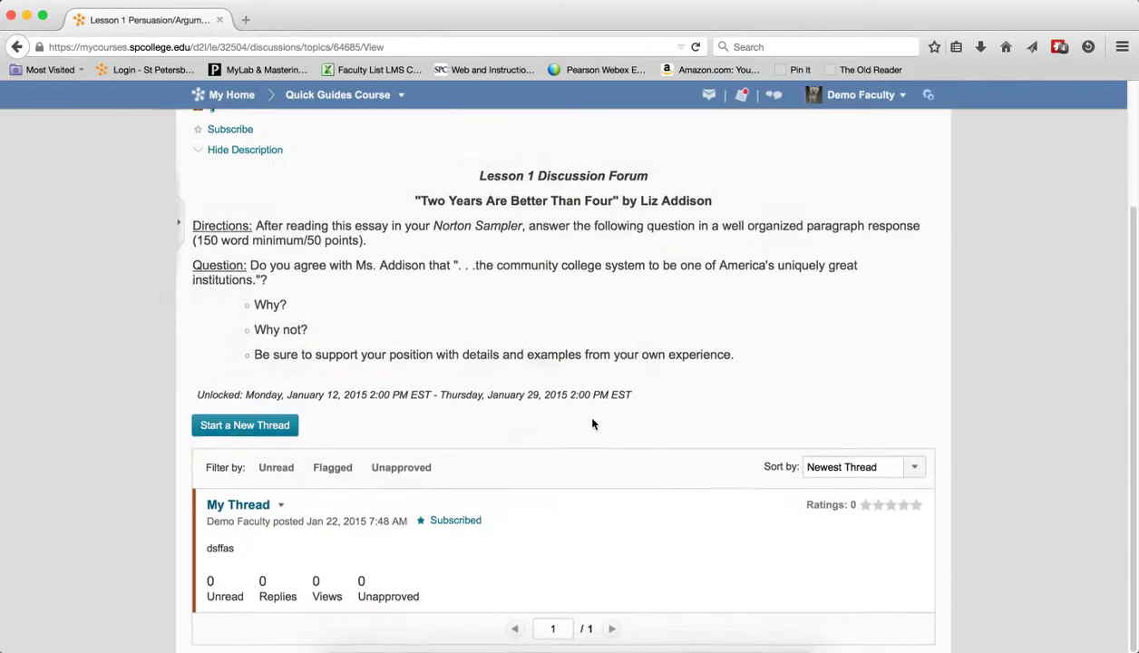
Approve the student's 'My Thread' and cancel the accidental inline description edit.
{"action": "left_click", "coordinate": [281, 505]}
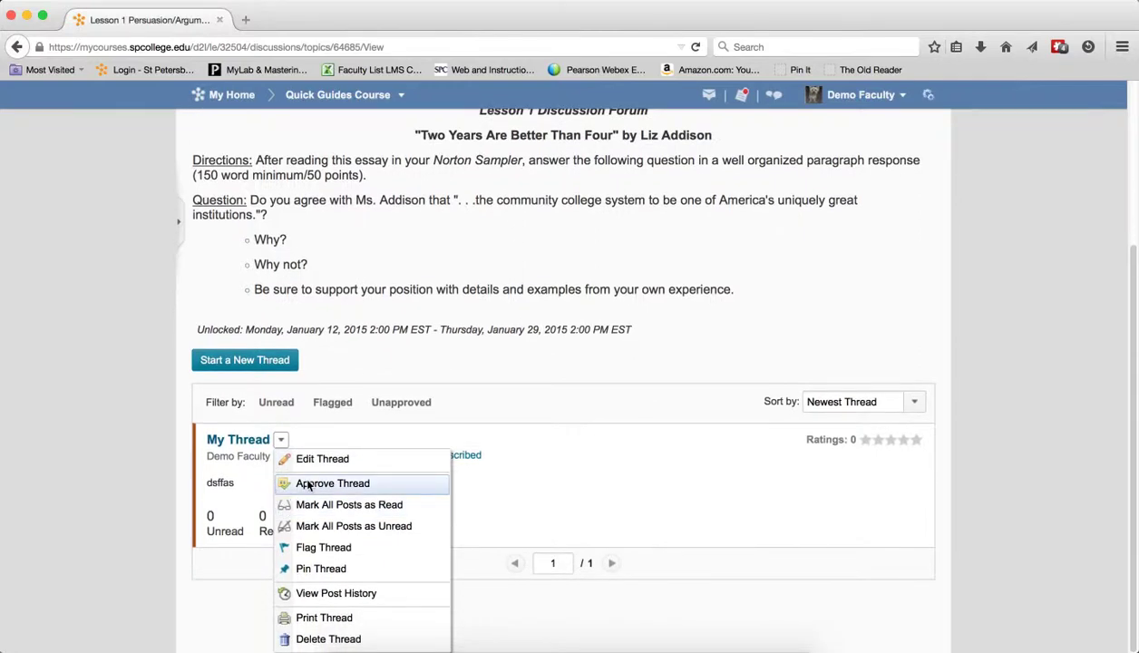
{"action": "left_click", "coordinate": [308, 485]}
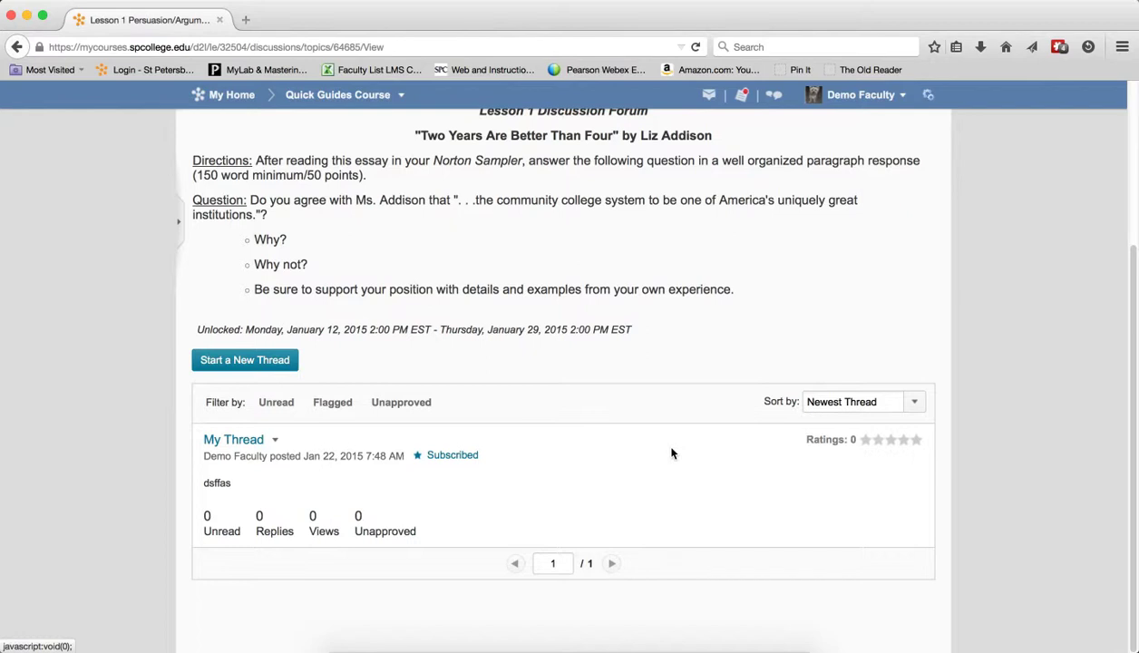
{"action": "left_click", "coordinate": [275, 440]}
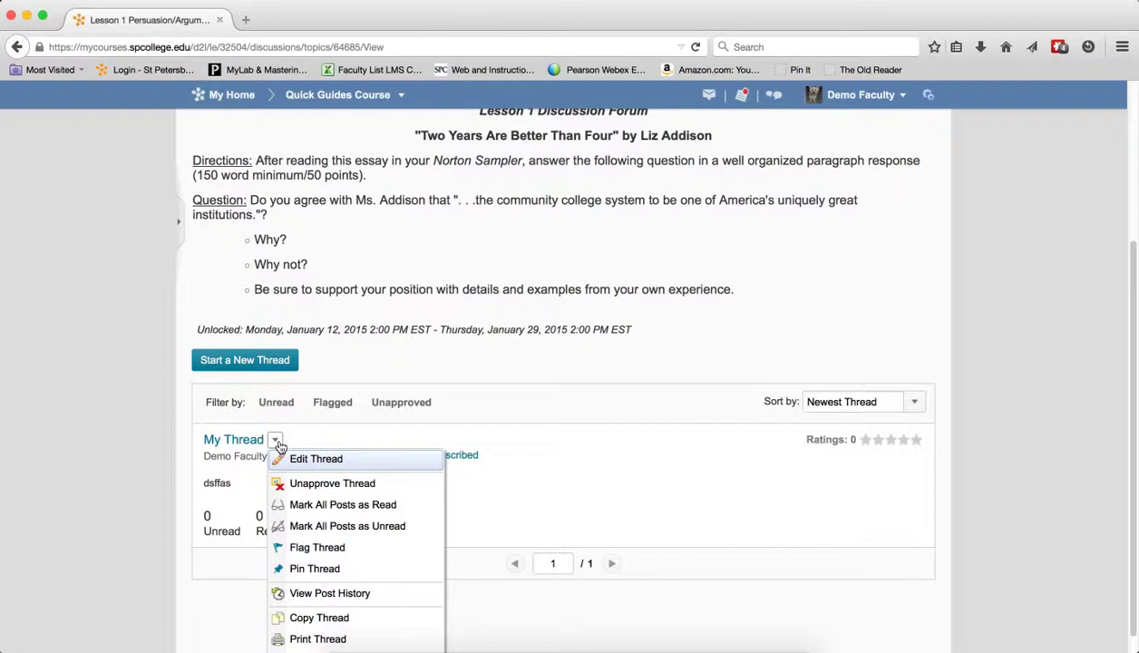
{"action": "scroll", "coordinate": [279, 446], "scroll_direction": "down", "scroll_amount": 1}
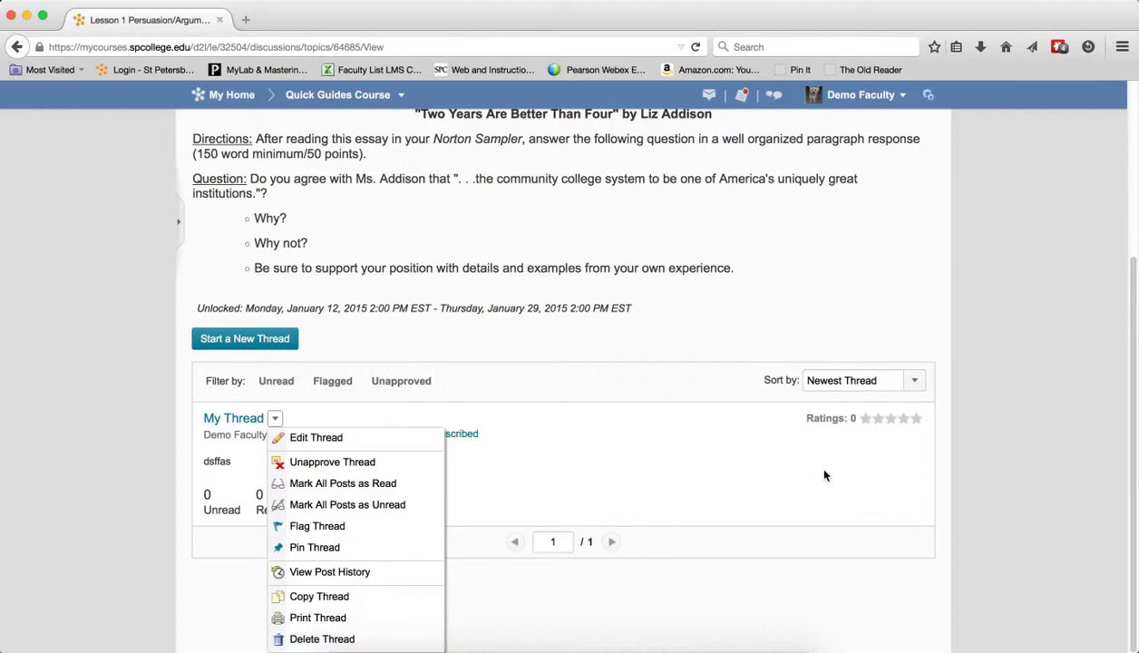
{"action": "left_click", "coordinate": [911, 279]}
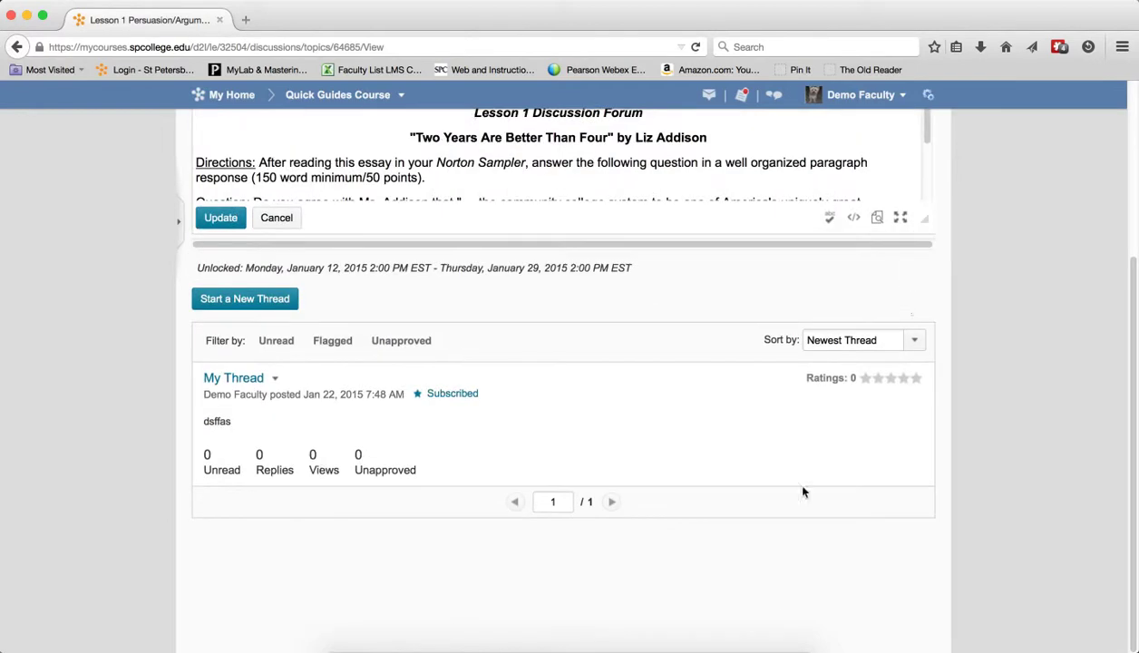
{"action": "left_click", "coordinate": [284, 223]}
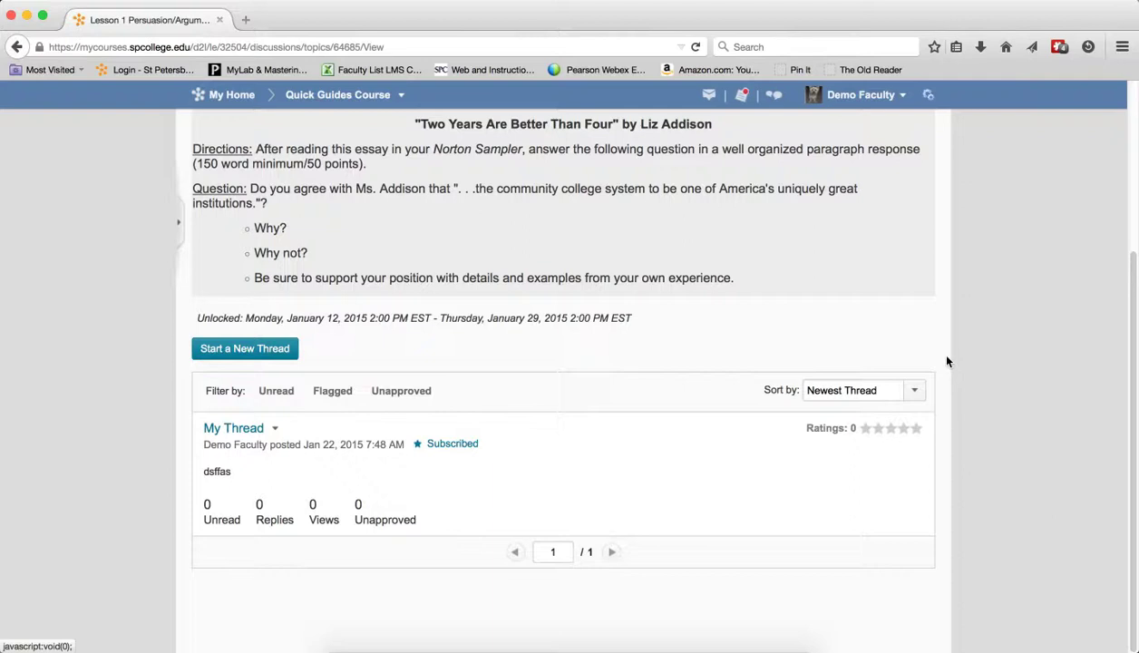
{"action": "scroll", "coordinate": [946, 361], "scroll_direction": "up", "scroll_amount": 3}
{"action": "scroll", "coordinate": [945, 361], "scroll_direction": "up", "scroll_amount": 2}
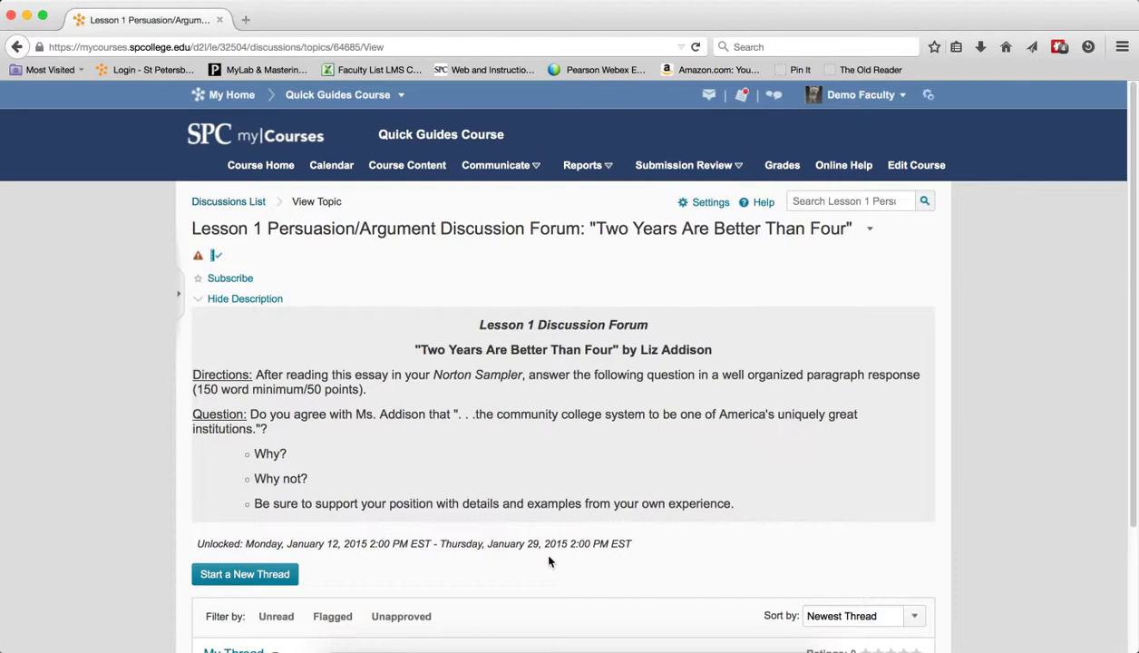
In the Lesson 1 topic settings, untick 'A moderator must approve individual posts', then save and confirm.
{"action": "left_click", "coordinate": [869, 229]}
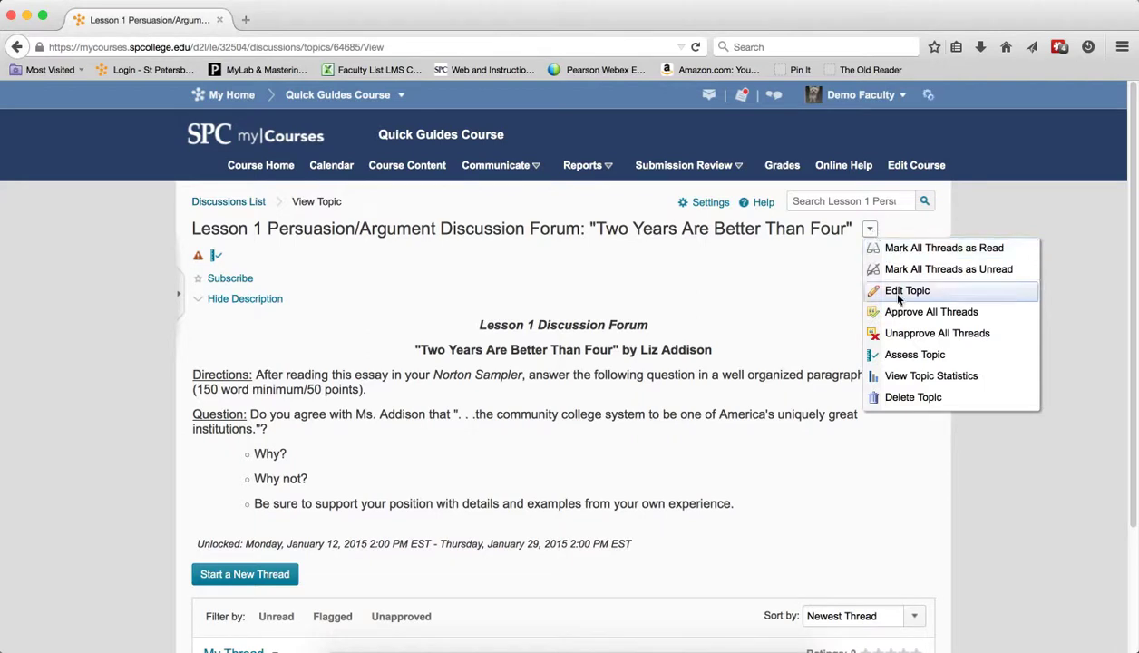
{"action": "left_click", "coordinate": [881, 288]}
{"action": "scroll", "coordinate": [781, 351], "scroll_direction": "down", "scroll_amount": 5}
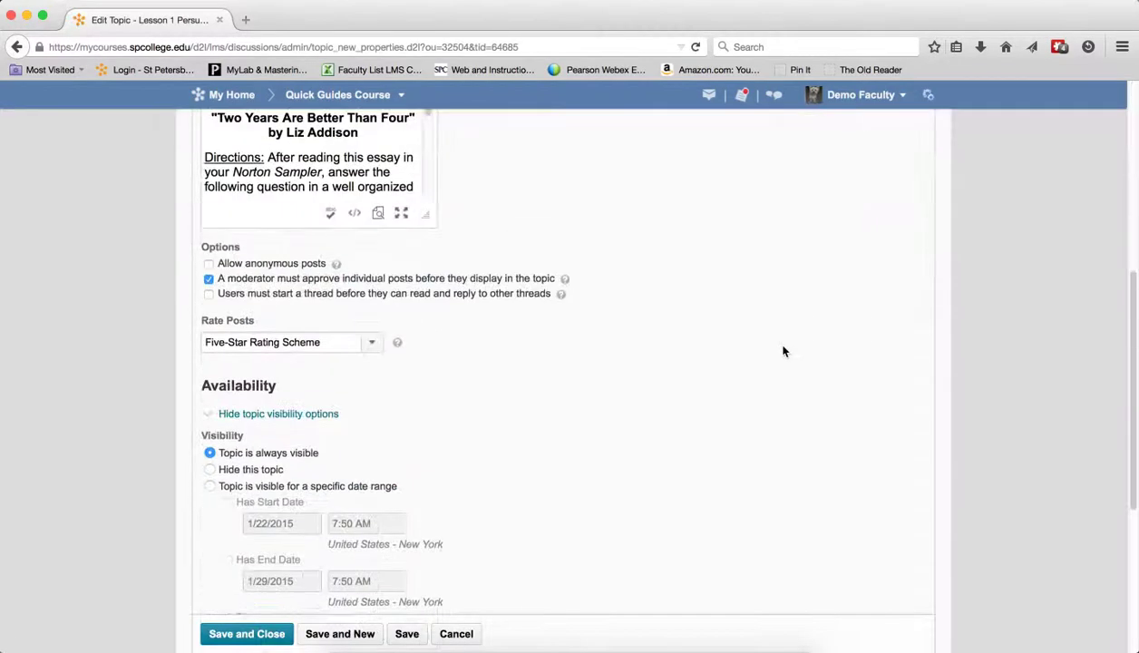
{"action": "left_click", "coordinate": [208, 279]}
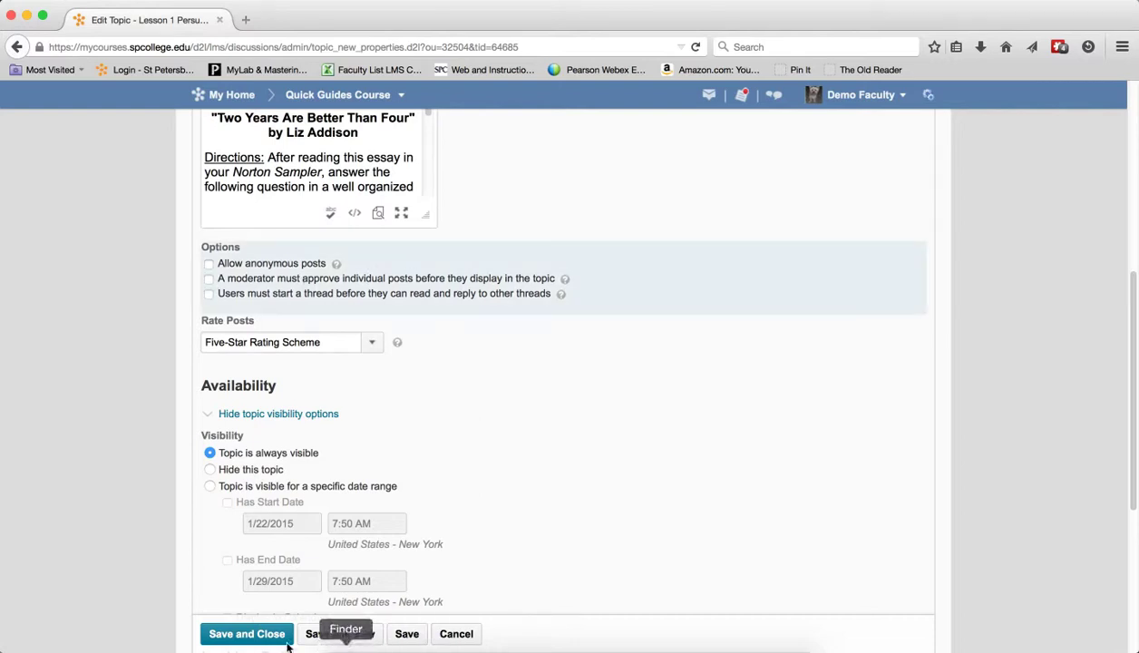
{"action": "left_click", "coordinate": [250, 634]}
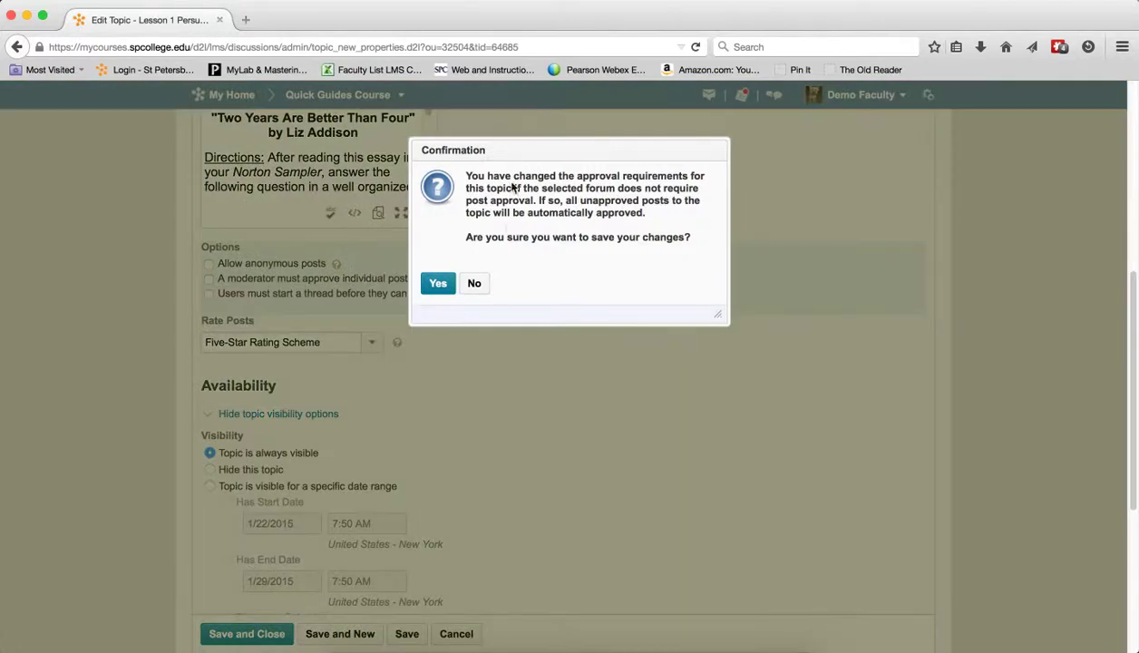
{"action": "left_click", "coordinate": [438, 285]}
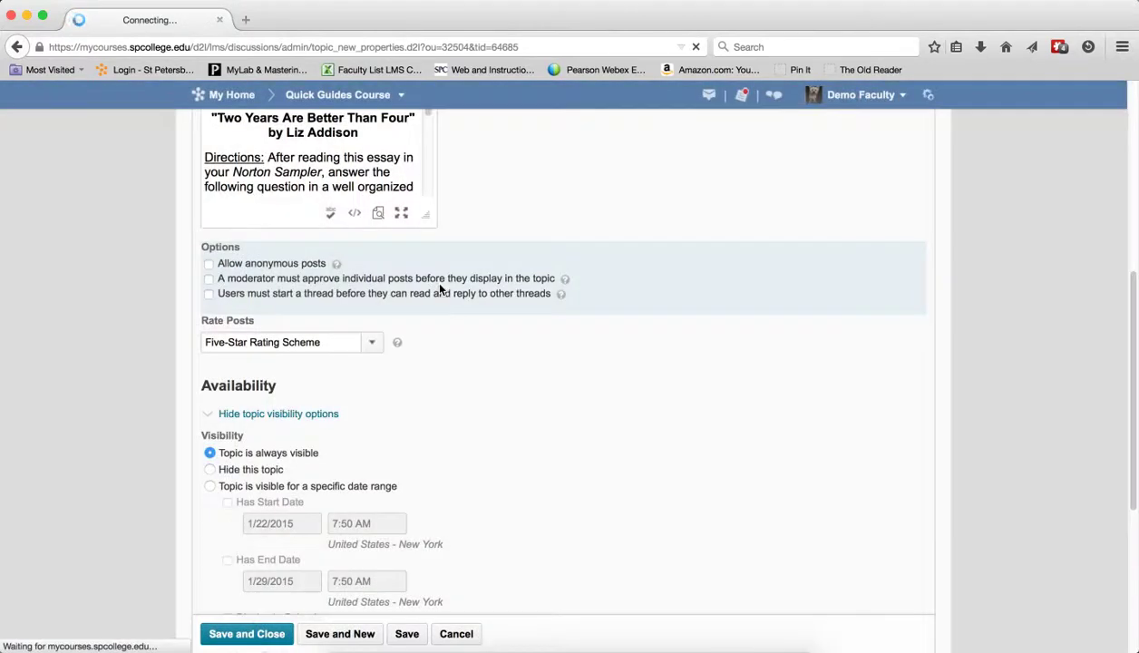